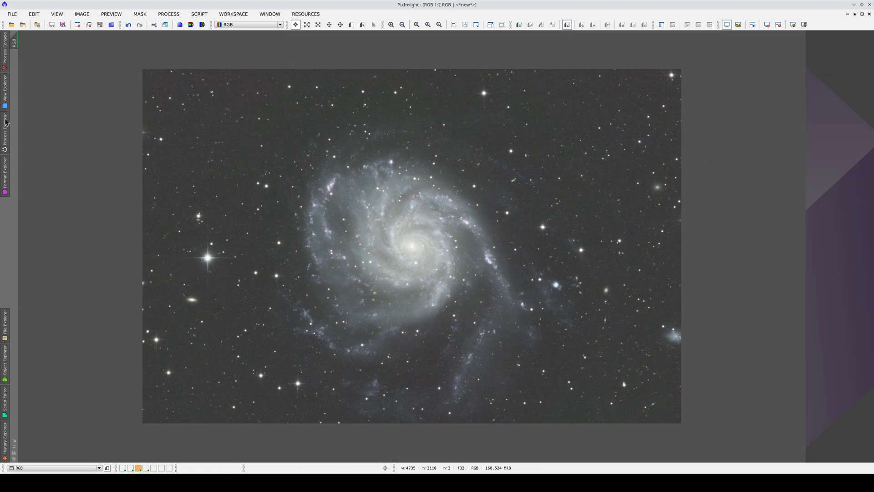
Open SpectrophotometricColorCalibration beside the galaxy and check pixel values across the image.
mouse_move(4, 132)
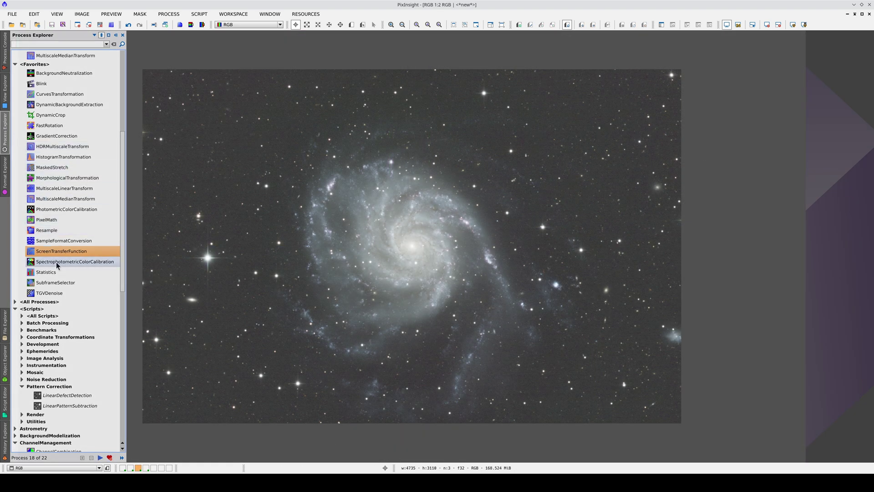
double_click(56, 262)
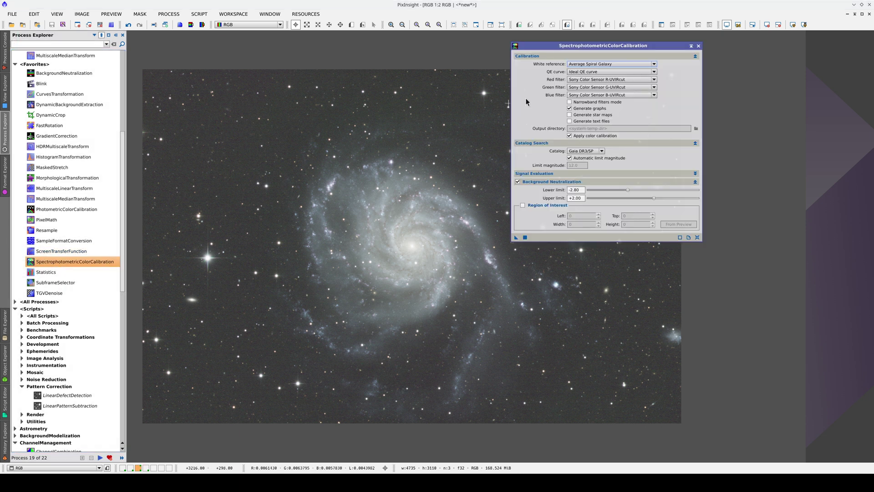
left_click_drag(586, 45, 713, 153)
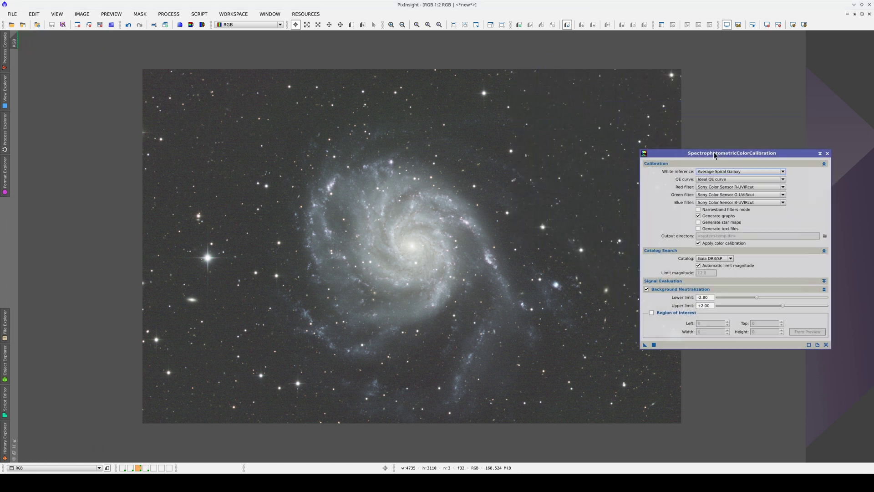
left_click(277, 170)
left_click_drag(278, 170, 530, 330)
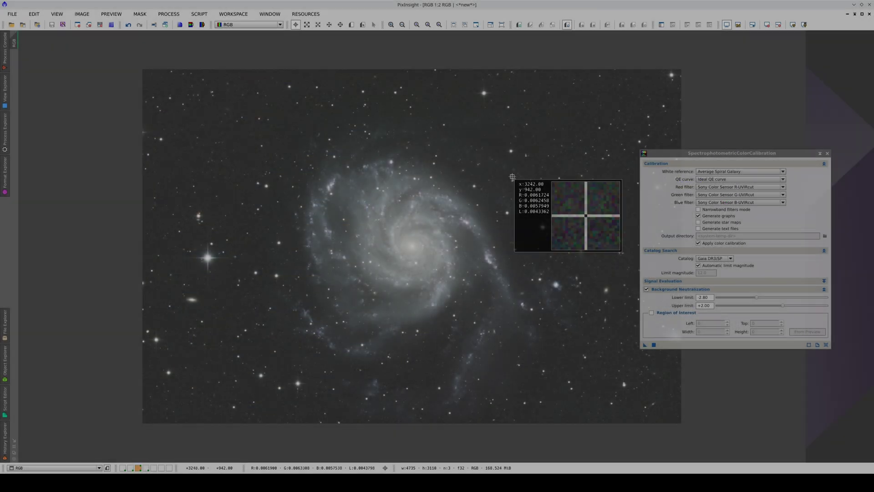
left_click_drag(513, 177, 412, 327)
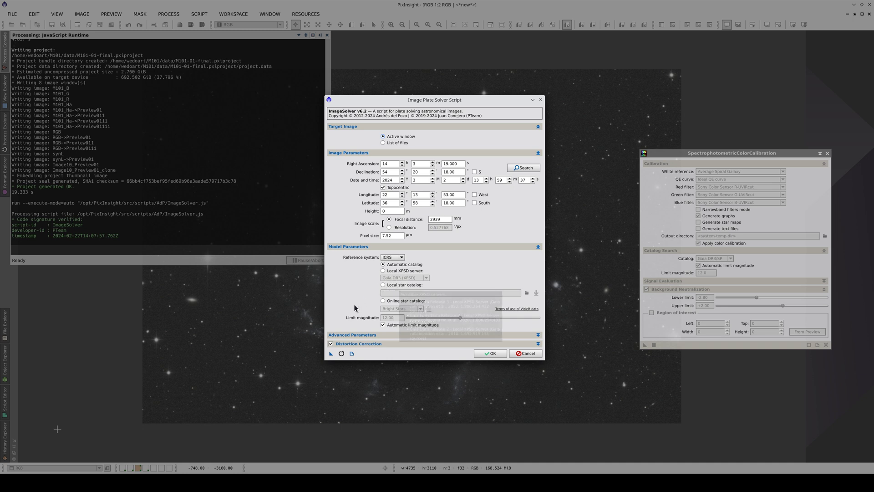
Plate-solve the galaxy image with distortion correction enabled, then inspect the solved image's pixel values.
left_click(330, 344)
left_click(400, 344)
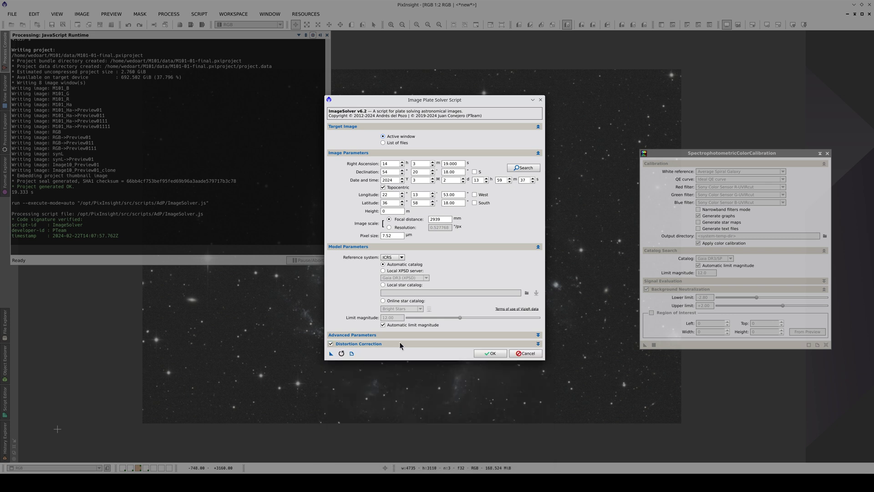
left_click(491, 354)
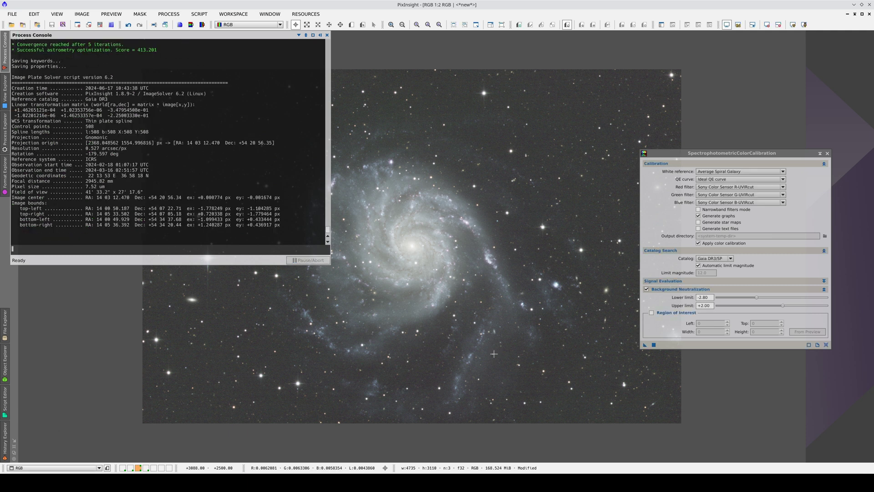
left_click_drag(545, 151, 276, 275)
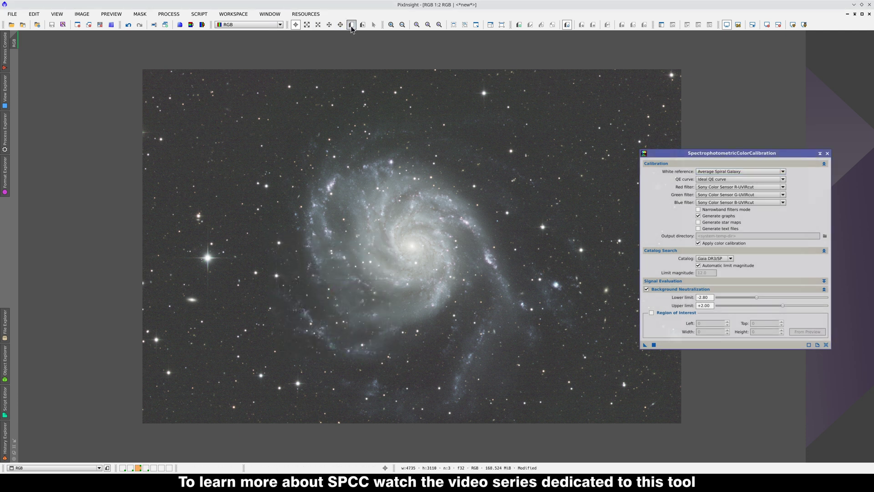
Use a left-edge Preview01 as SPCC's background region and set the red filter to Baader R.
left_click_drag(144, 153, 190, 295)
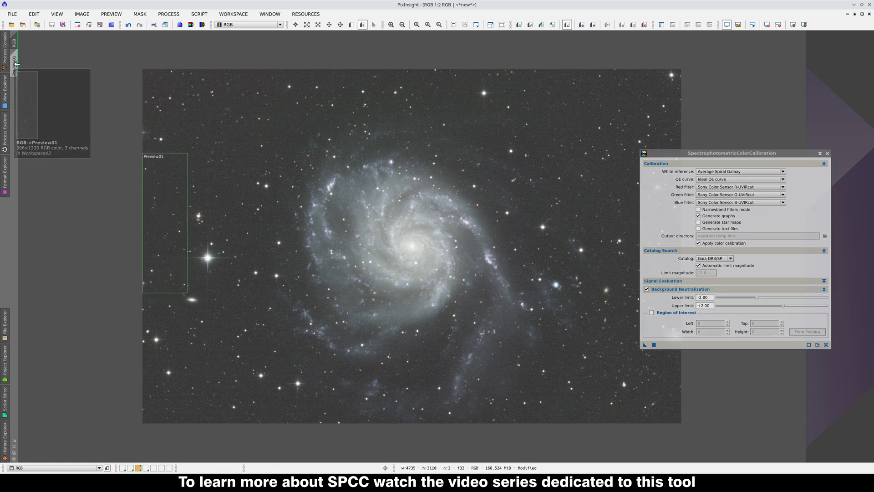
left_click_drag(15, 63, 801, 321)
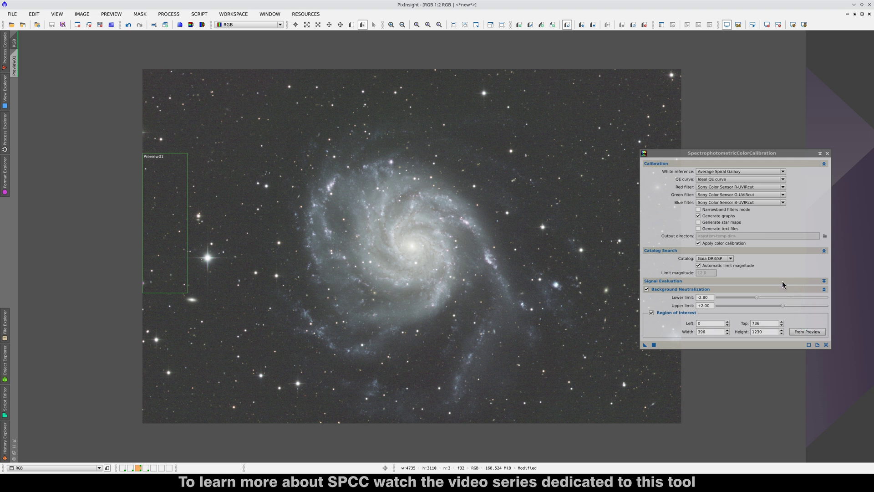
left_click(732, 187)
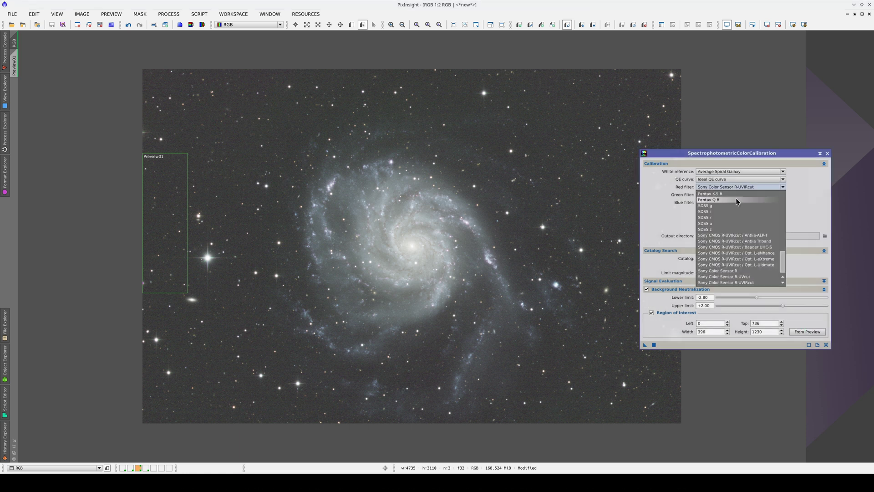
scroll(736, 200, "up", 15)
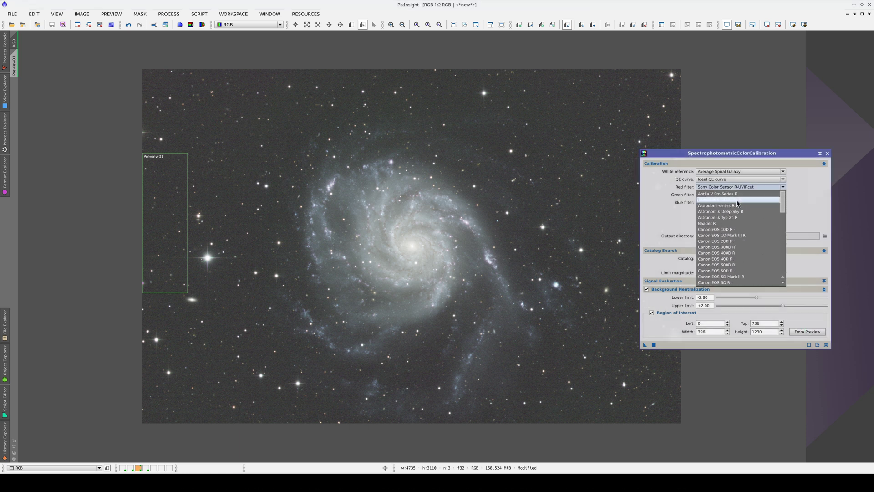
left_click(736, 223)
Set the green and blue filters to Baader G and B, and the QE curve to Sony IMX411/455/461/533/571.
left_click(734, 195)
scroll(732, 226, "up", 15)
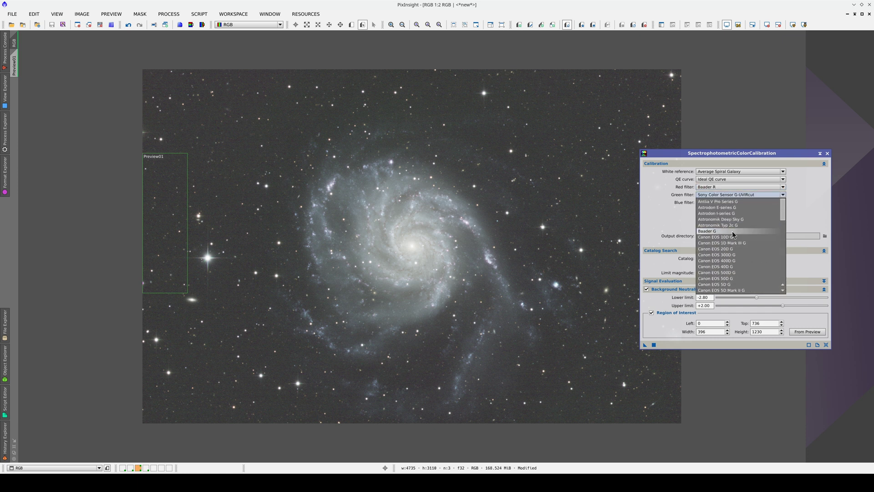
left_click(733, 231)
left_click(734, 202)
scroll(730, 236, "up", 15)
left_click(731, 239)
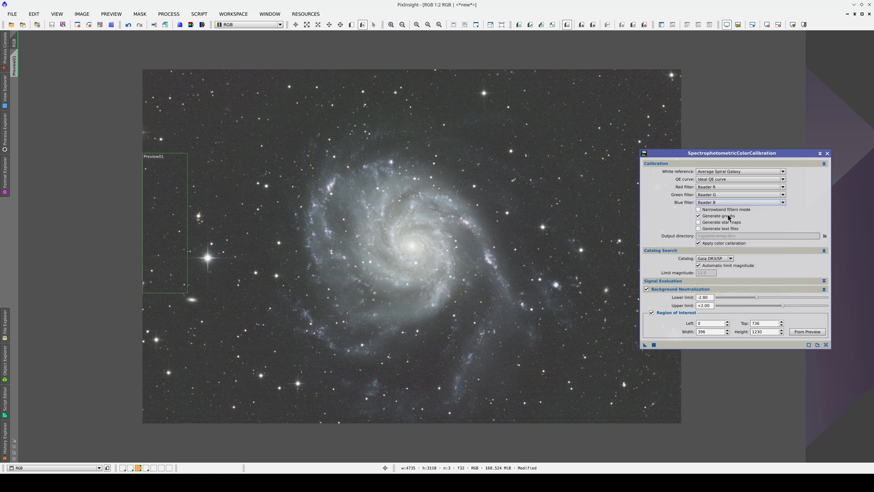
left_click(724, 179)
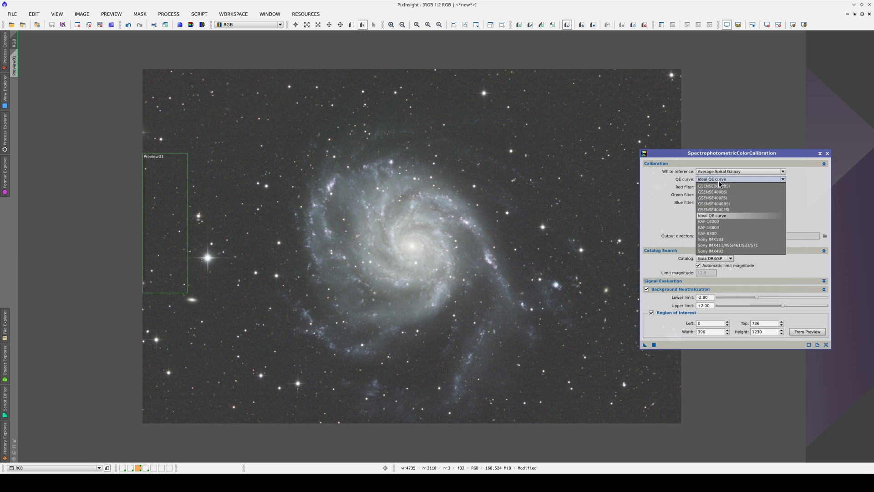
left_click(761, 244)
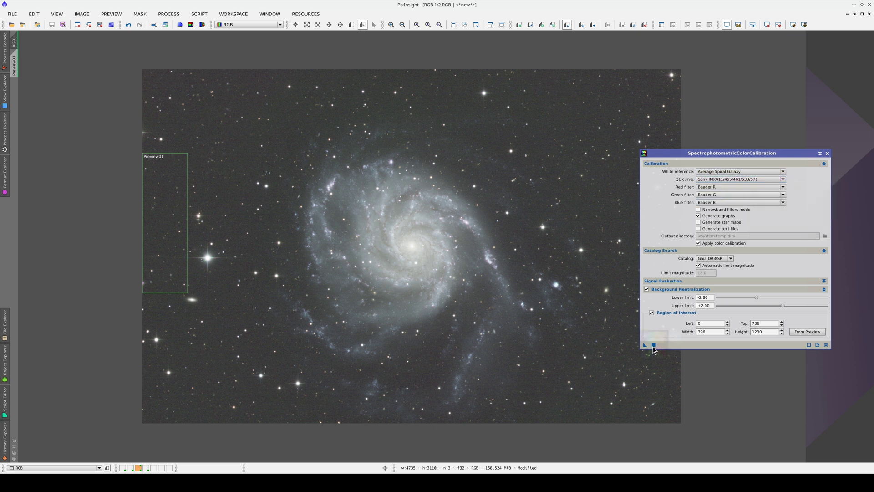
Run SPCC on the RGB image, yielding white balance factors 1.0000, 0.9105 and 0.9618.
left_click_drag(653, 349, 491, 337)
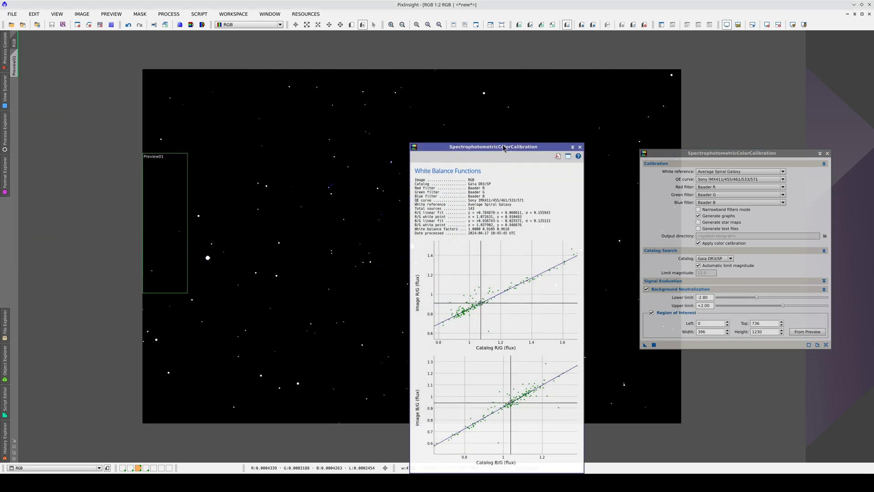
left_click_drag(503, 147, 528, 74)
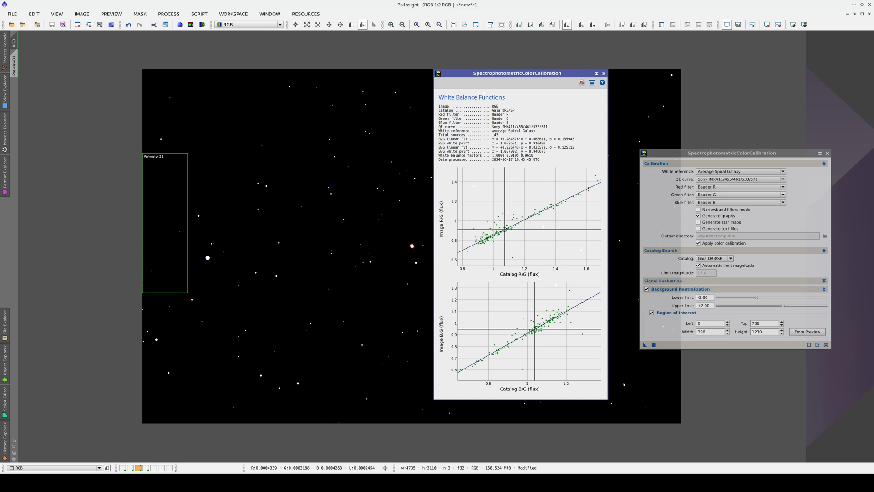
key("ctrl+F12")
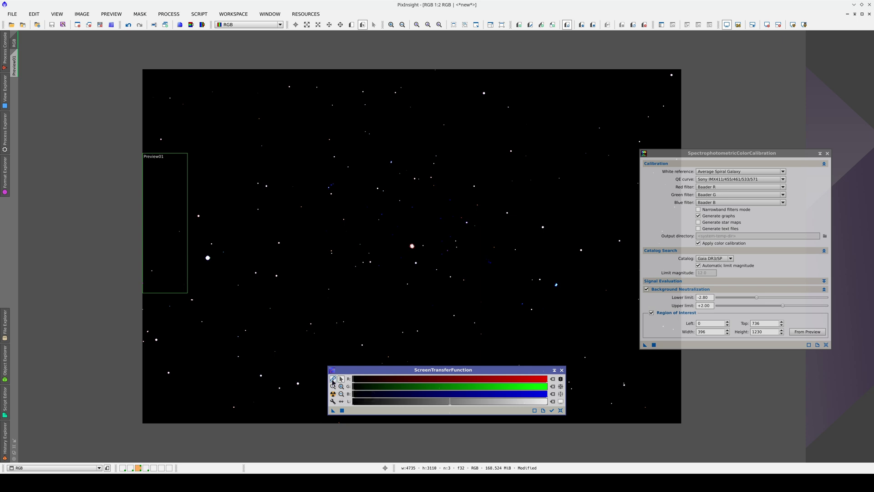
Auto-stretch the calibrated galaxy's display with ScreenTransferFunction.
left_click(667, 210)
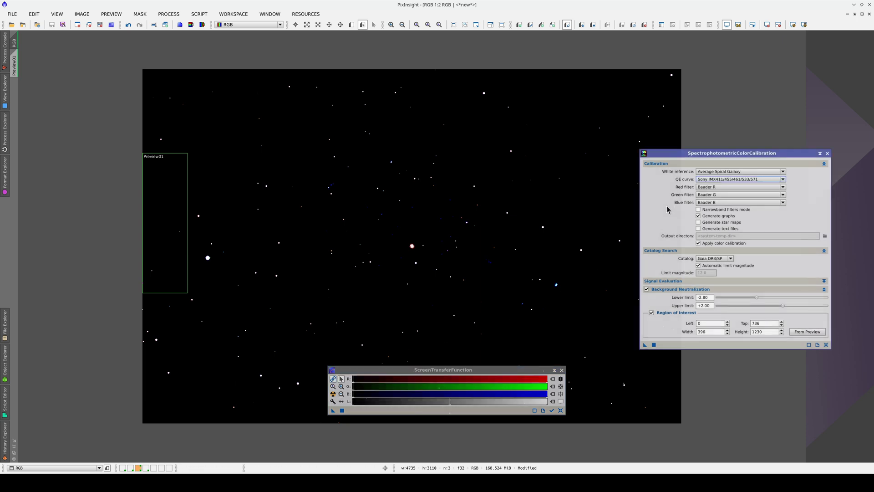
left_click(296, 24)
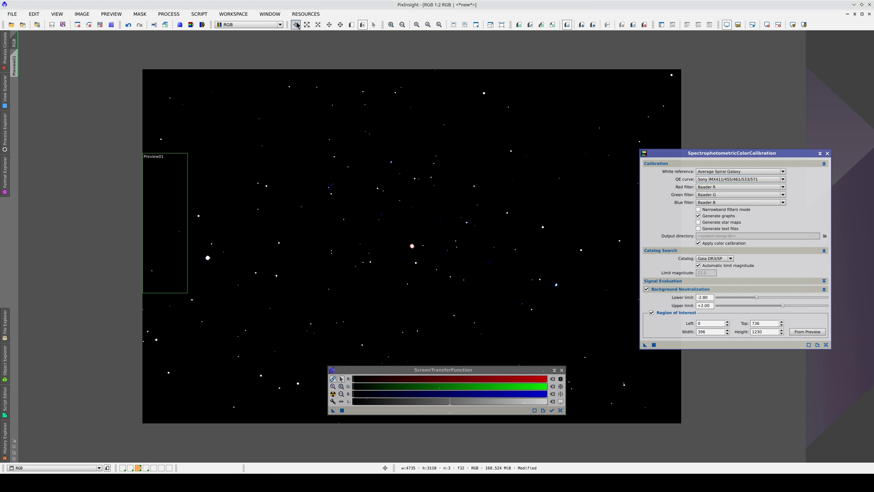
left_click(351, 378)
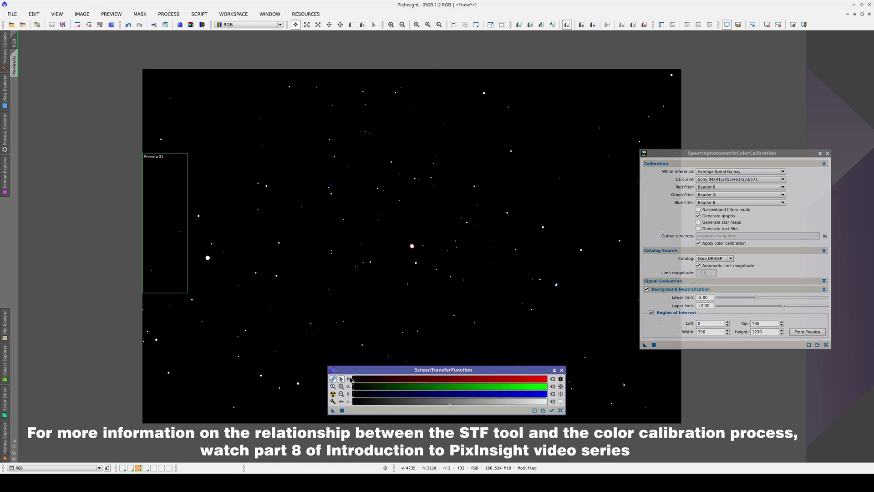
left_click(334, 394)
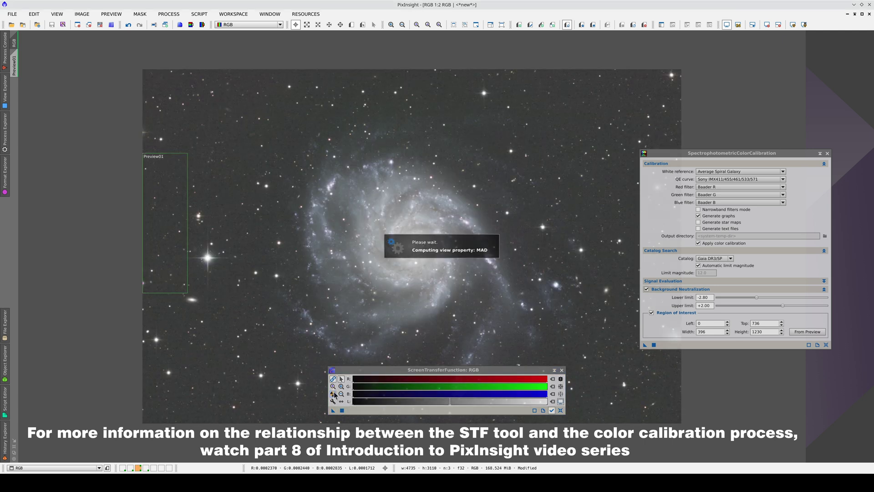
left_click_drag(409, 373, 383, 413)
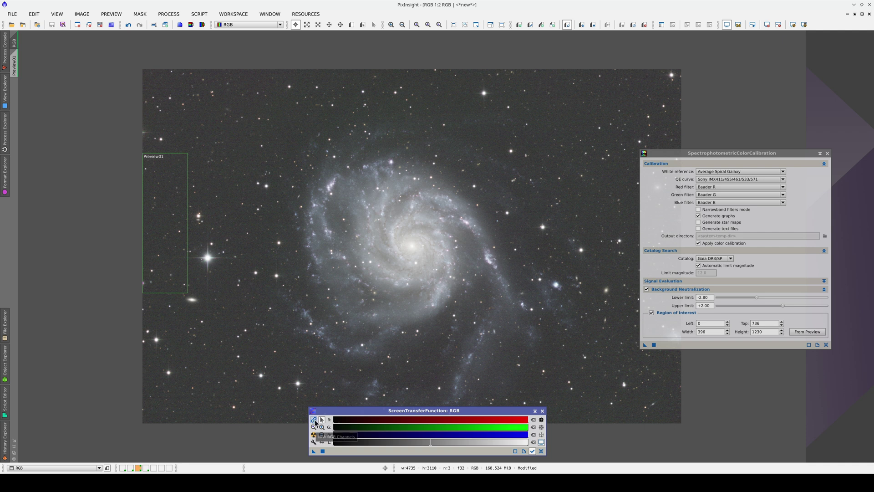
Re-stretch with linked RGB channels and -2.8 shadows clipping, and transfer it to HistogramTransformation.
left_click(313, 435)
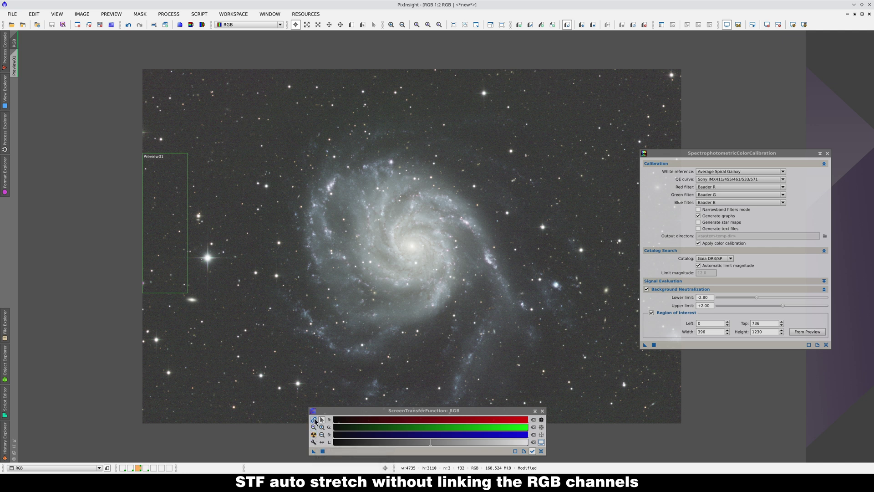
left_click(314, 420)
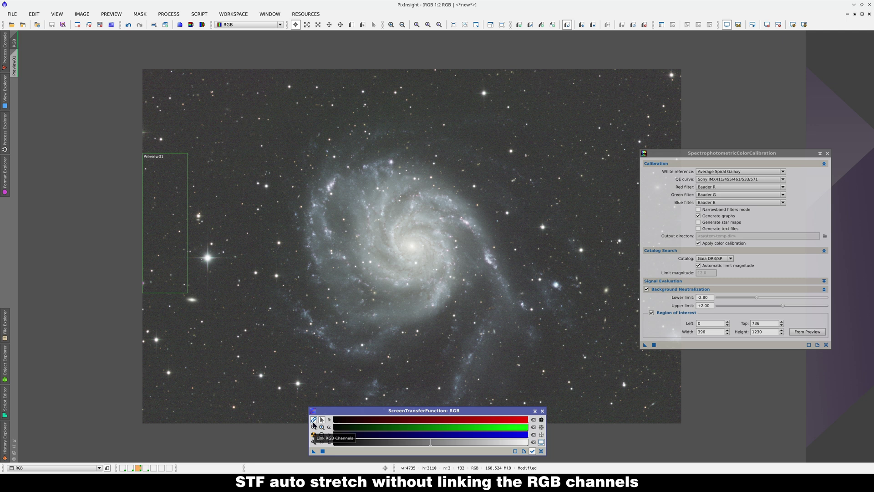
left_click(314, 436)
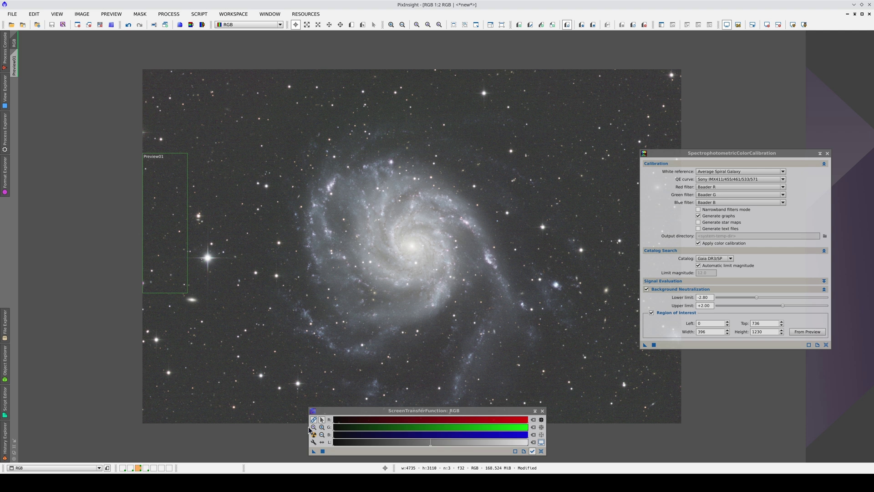
left_click(314, 436, "ctrl")
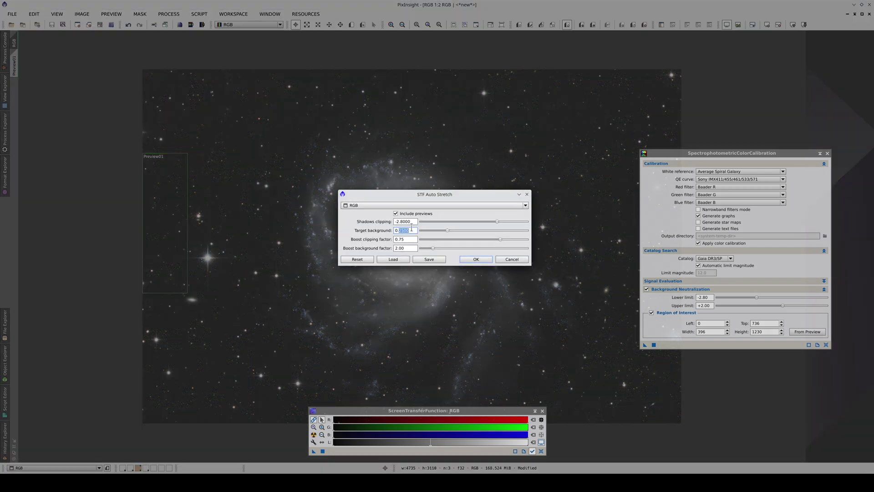
key("Return")
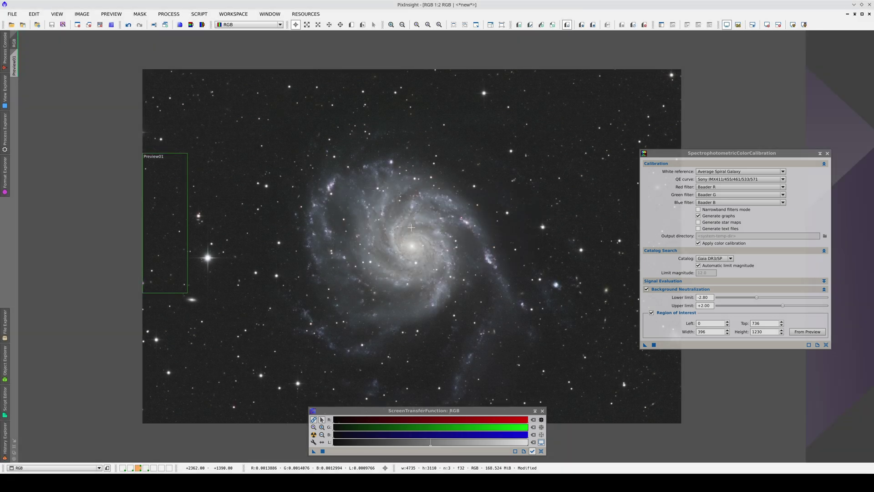
left_click_drag(314, 451, 532, 353)
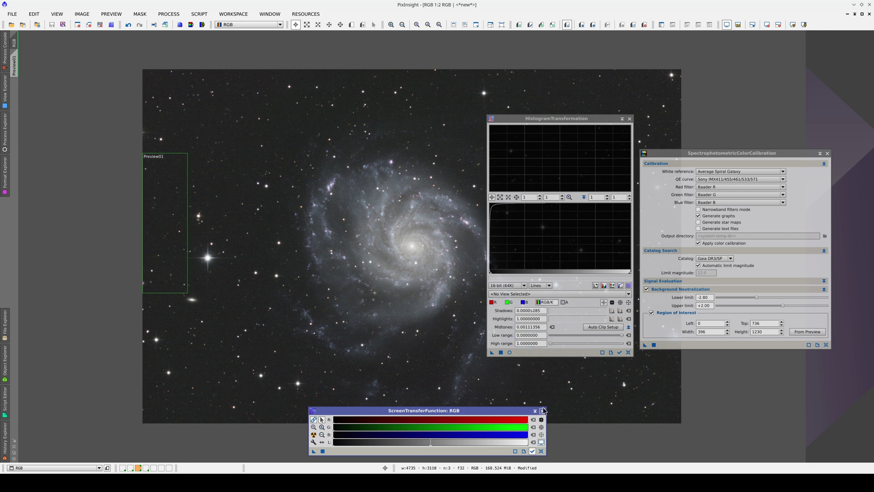
Apply the screen stretch permanently to the RGB image via HistogramTransformation and disable STF.
left_click(503, 354)
left_click(501, 353)
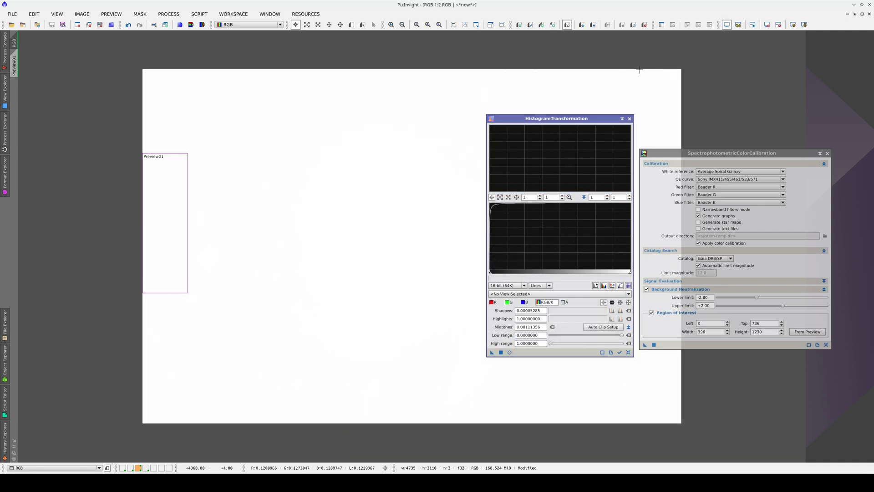
left_click(727, 24)
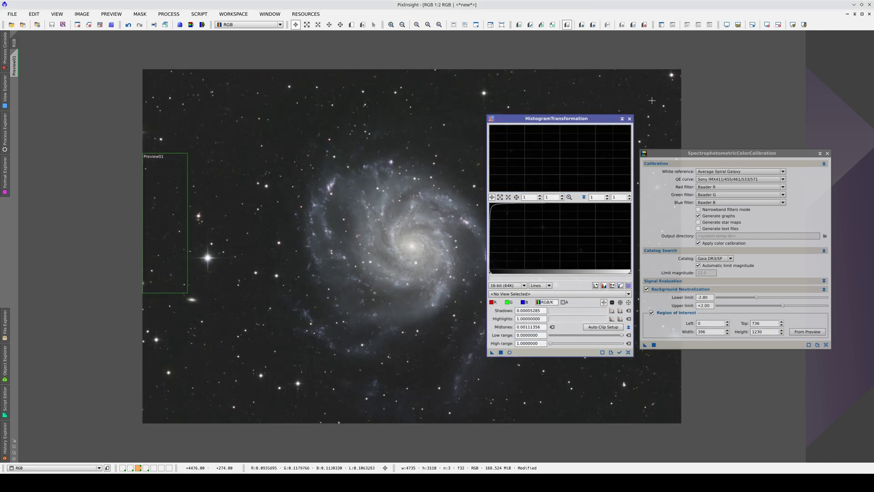
left_click(629, 118)
left_click(4, 132)
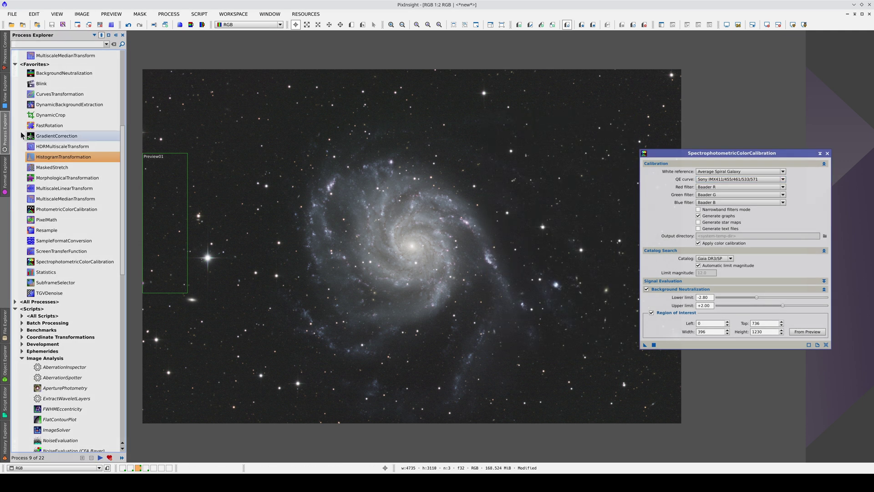
Apply a curve lifting input 0.35045 to 0.52778 to brighten the galaxy's arms.
double_click(59, 94)
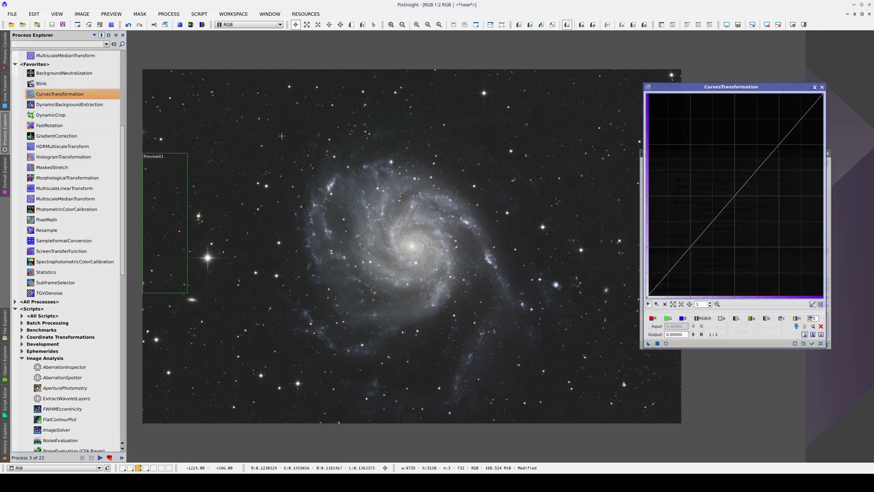
left_click_drag(659, 281, 660, 264)
left_click_drag(697, 182, 708, 190)
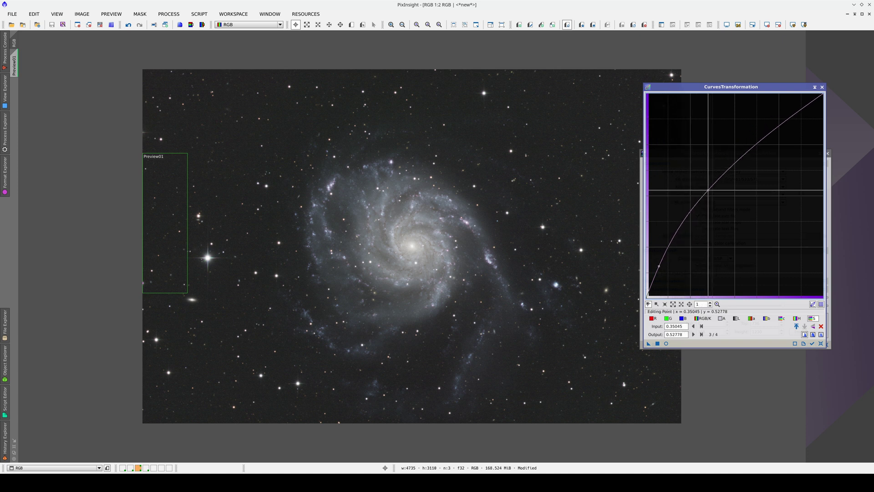
left_click(658, 343)
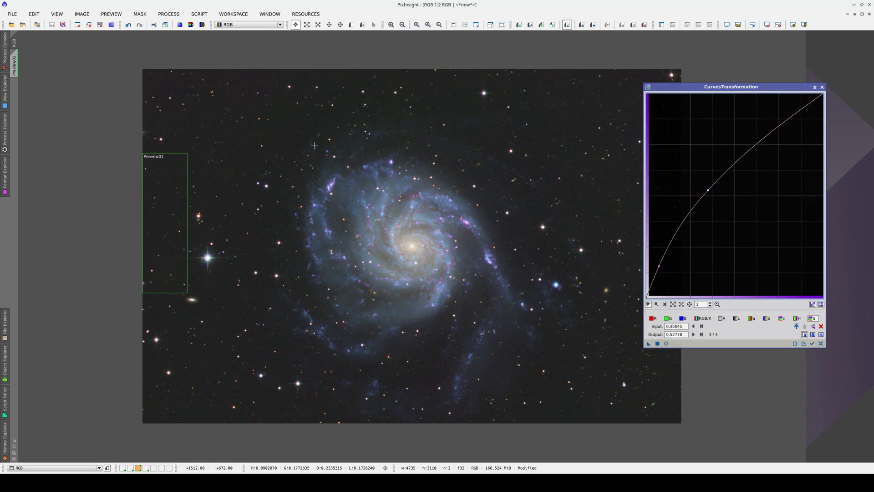
Revert the image in History Explorer to its auto-stretched state right after colour calibration.
right_click(285, 157)
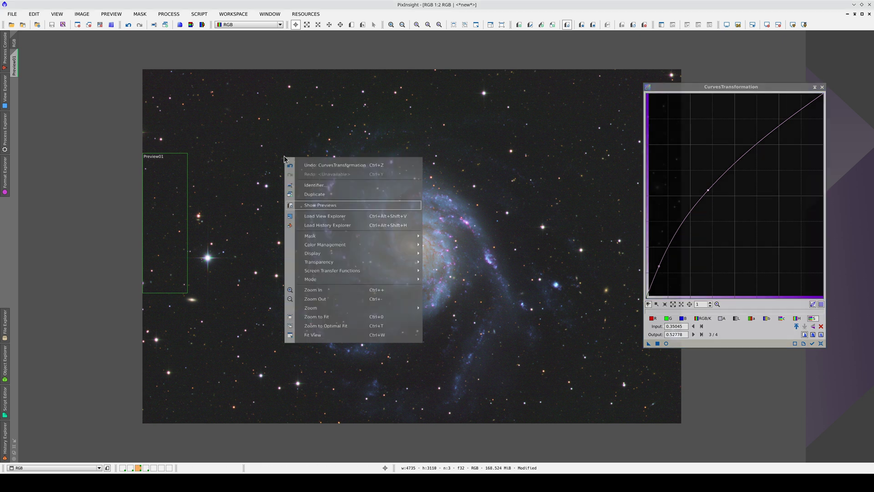
left_click(331, 225)
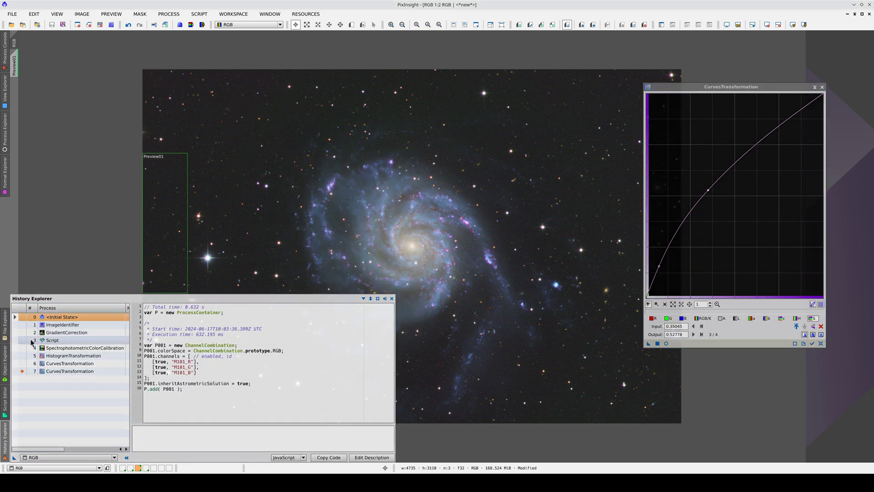
left_click(24, 347)
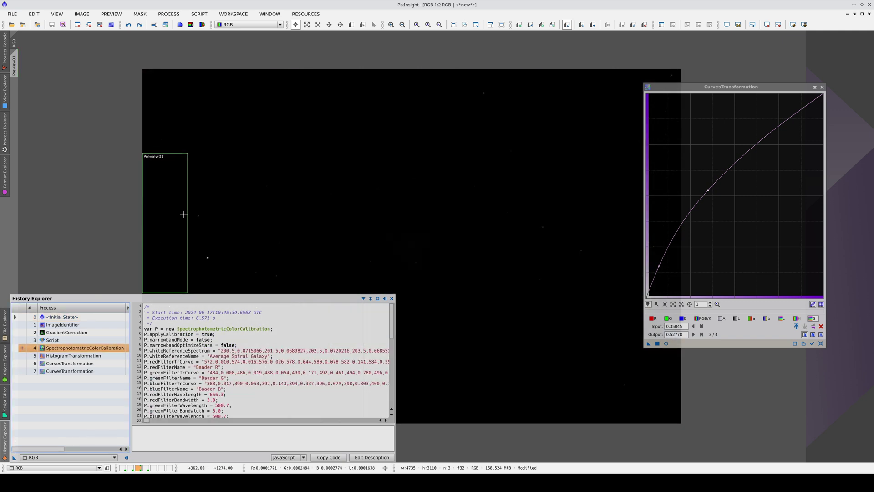
key("ctrl+a")
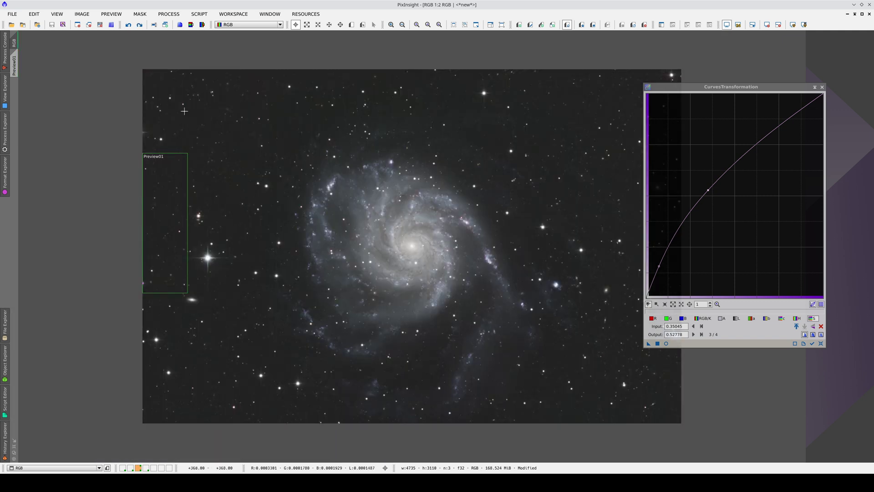
Clone that state into a new image named RGB_Sd and close the curves window.
left_click_drag(14, 43, 218, 114)
double_click(219, 134)
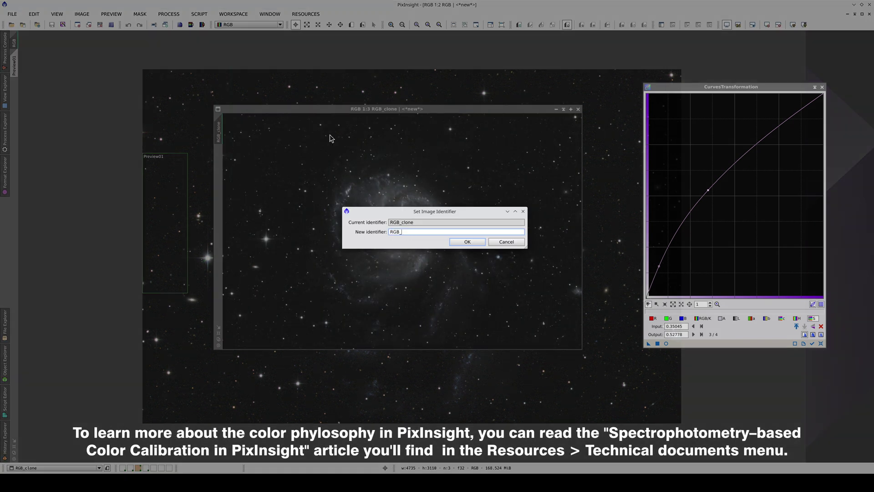
type("Sd")
key("Return")
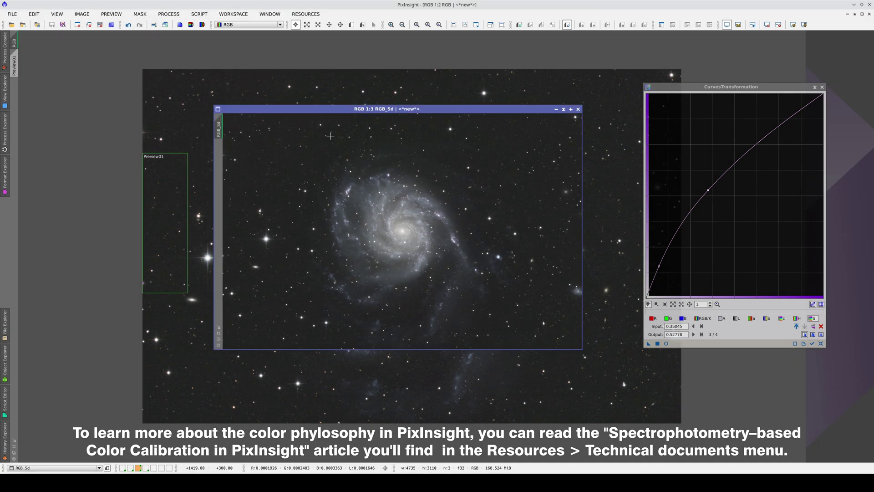
left_click(823, 94)
left_click(822, 87)
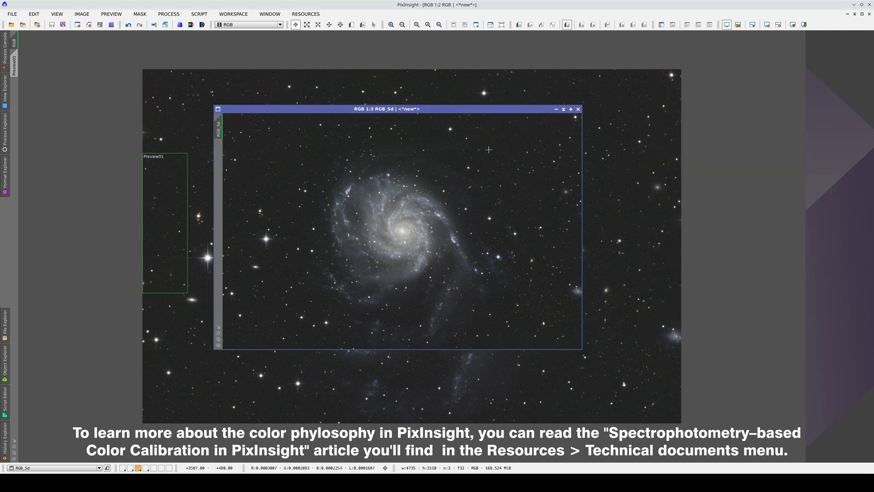
left_click(3, 136)
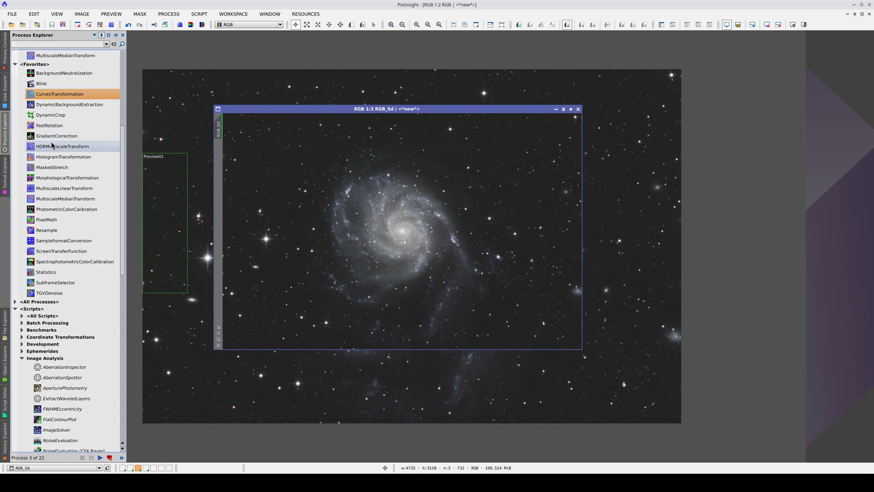
Recalibrate RGB_Sd with SPCC using Sd Galaxy as the white reference.
double_click(73, 262)
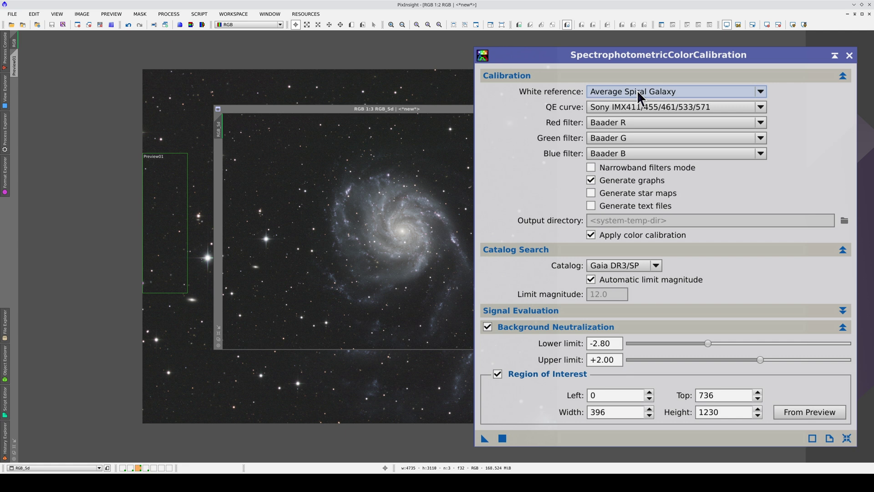
left_click(721, 171)
left_click_drag(759, 123, 782, 253)
left_click(625, 271)
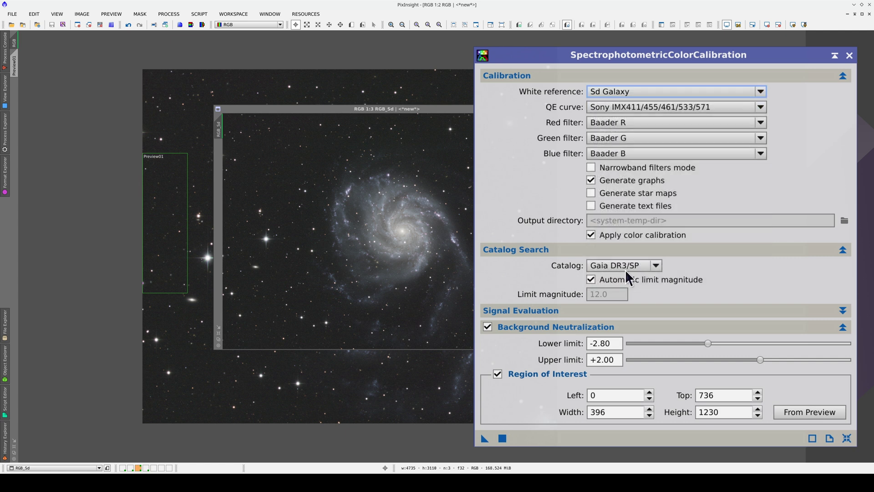
left_click(502, 438)
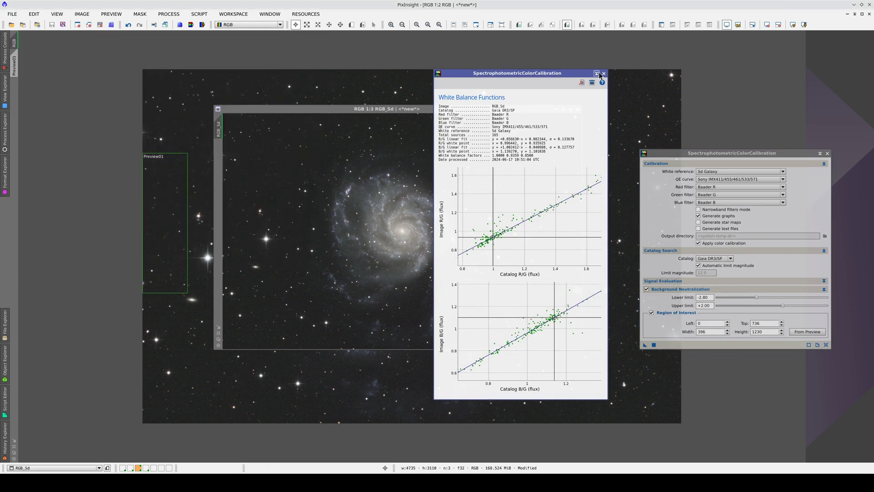
left_click(603, 73)
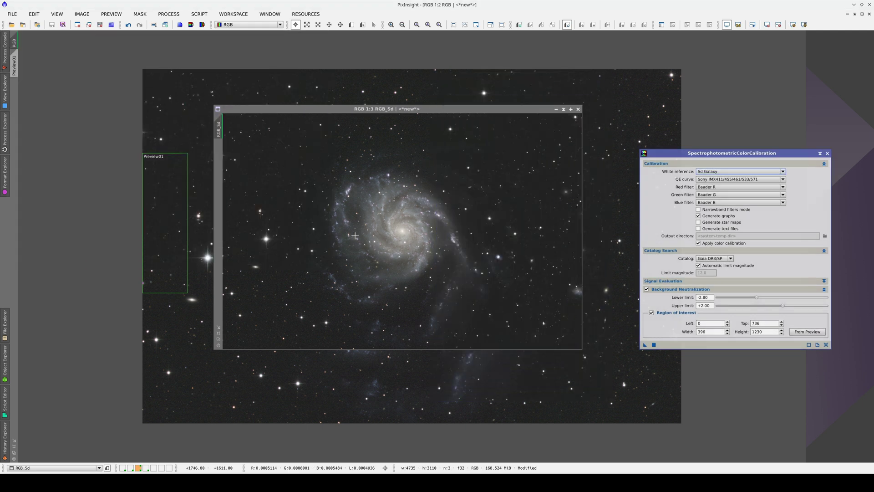
left_click(355, 235)
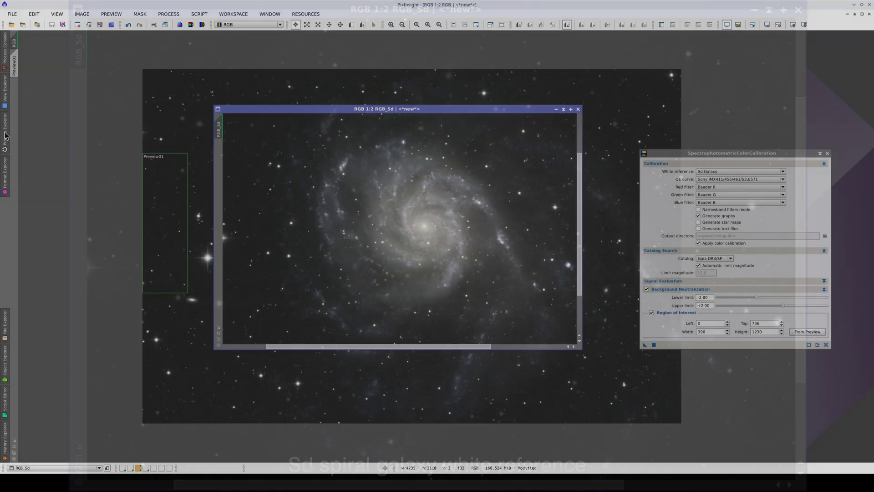
Stretch RGB_Sd permanently with HistogramTransformation, disable STF, and reopen CurvesTransformation with the 0.35045→0.52778 curve.
mouse_move(4, 132)
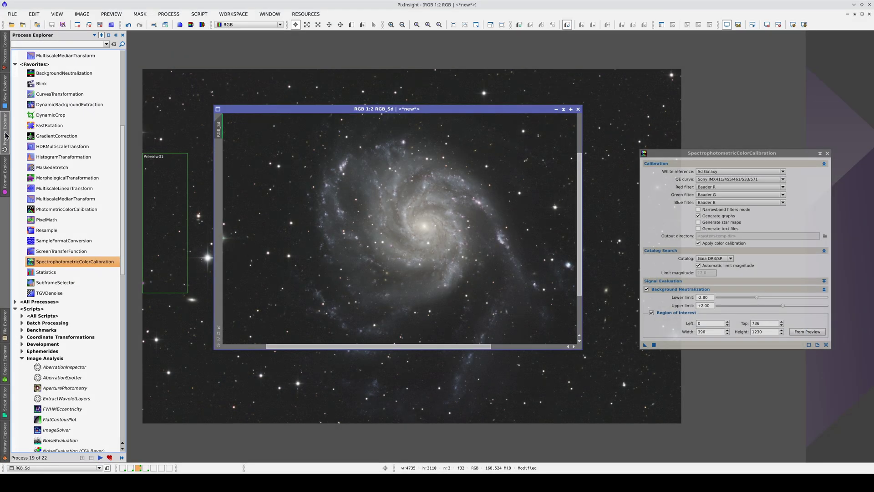
left_click(44, 157)
double_click(43, 157)
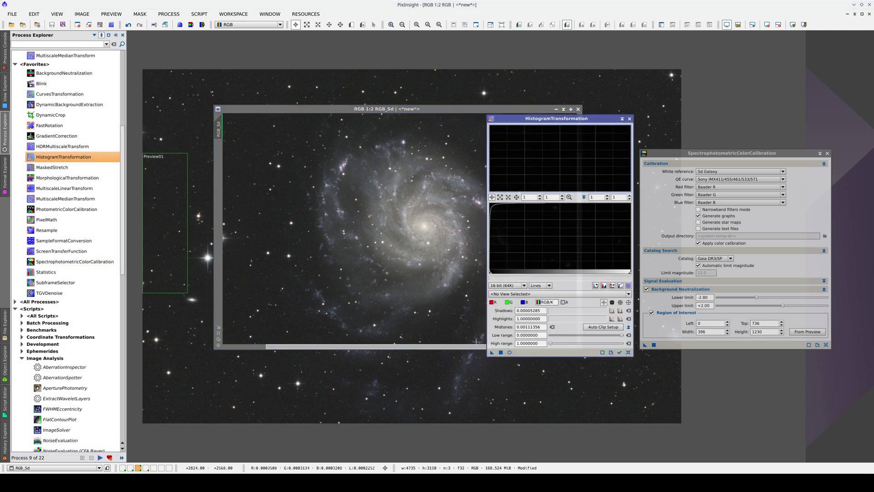
left_click(509, 352)
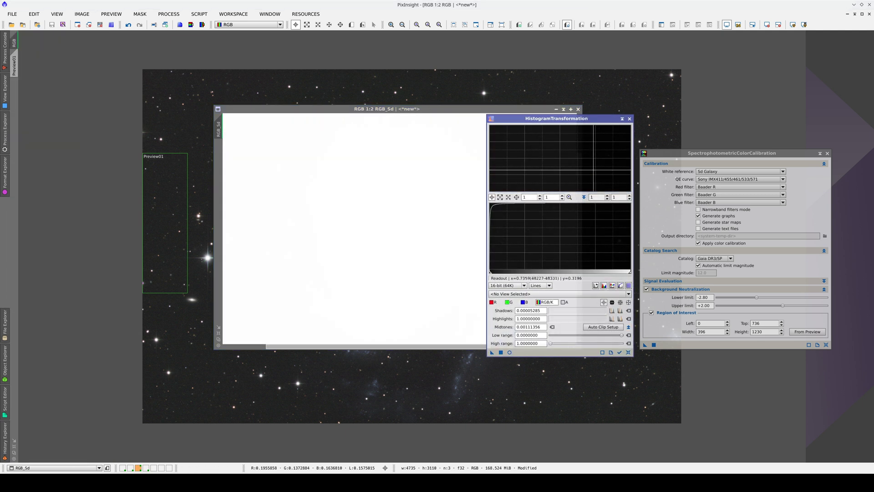
left_click(727, 25)
left_click(630, 119)
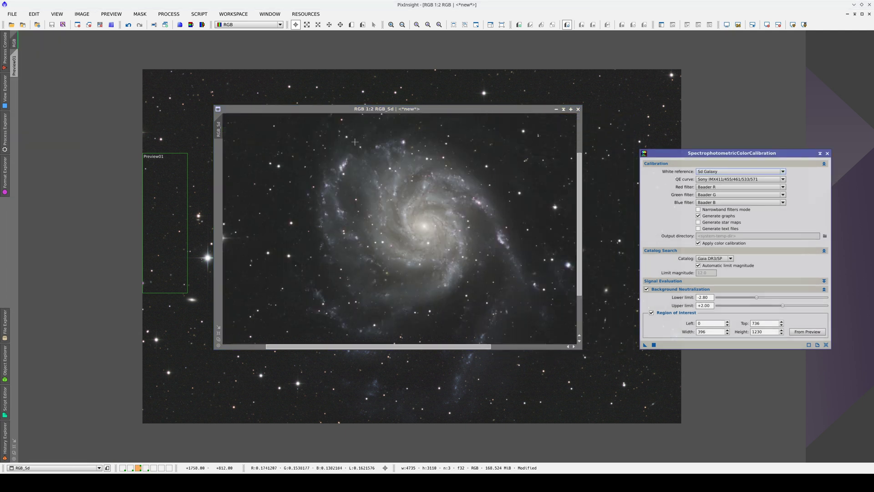
mouse_move(3, 134)
double_click(60, 94)
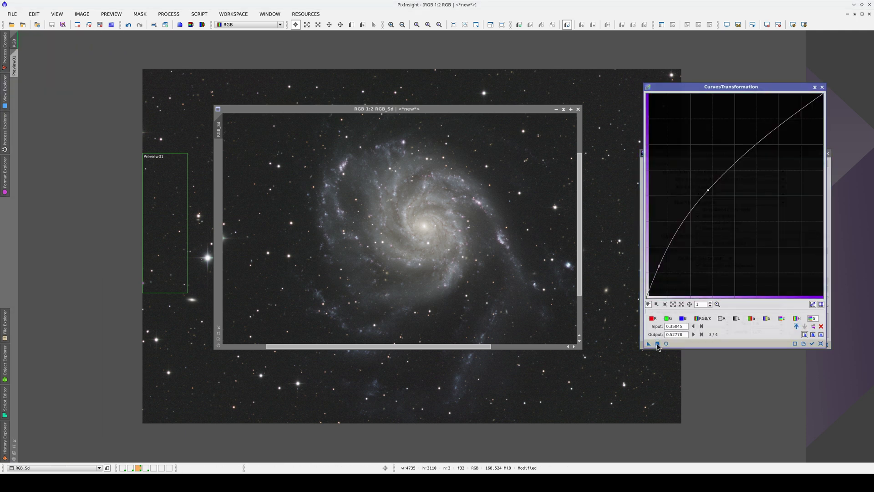
Apply the same brightening curve to RGB_Sd and make RGB_Sd the active view.
left_click(657, 343)
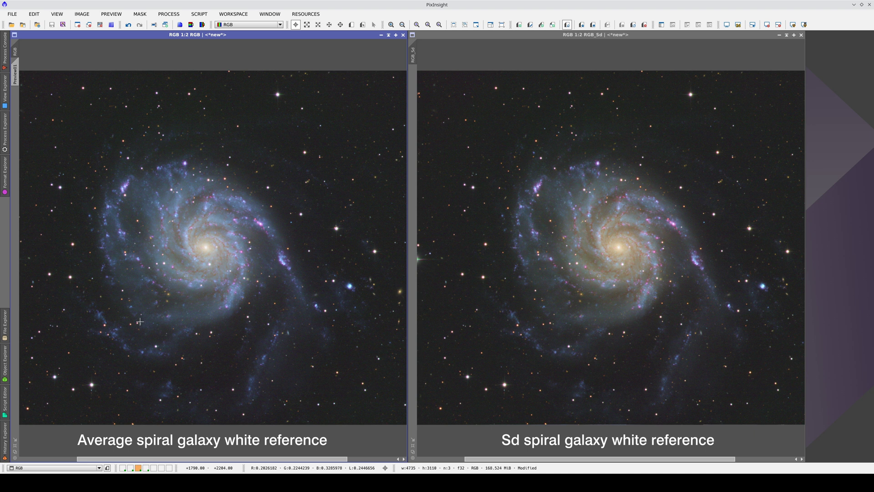
left_click(687, 339)
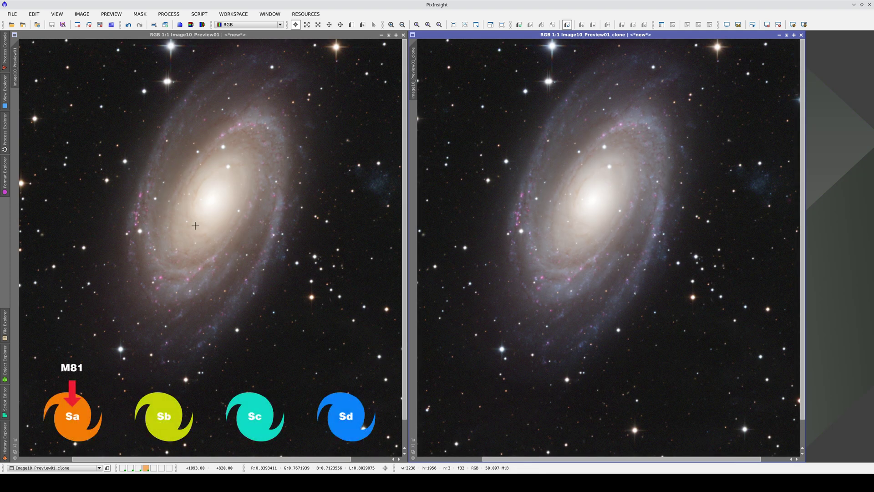
Activate the left M81 image, then its clone, to compare the two calibrations.
left_click(214, 186)
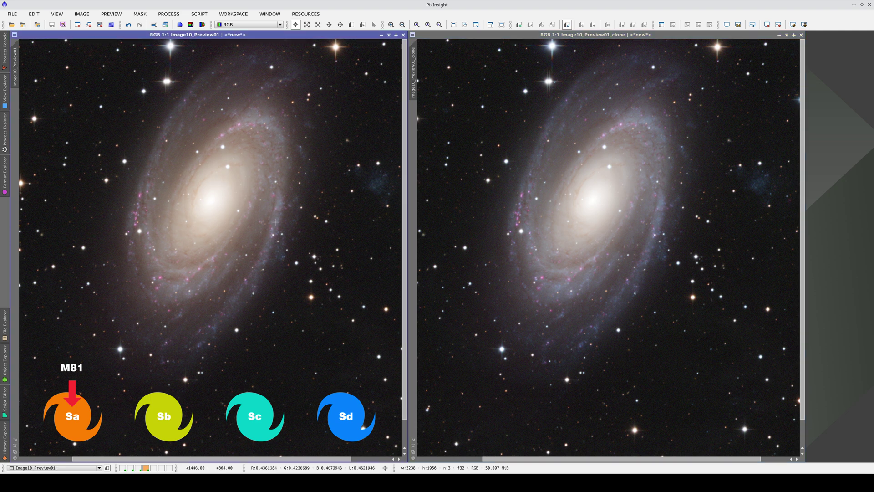
left_click(509, 147)
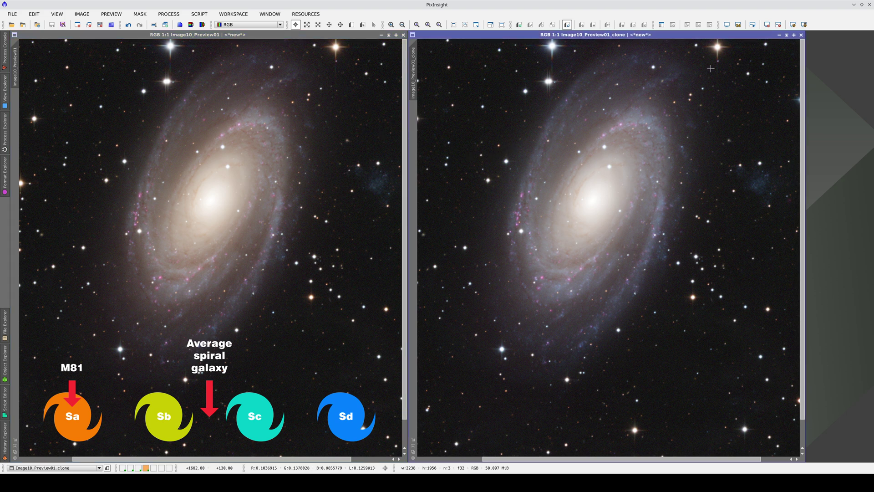